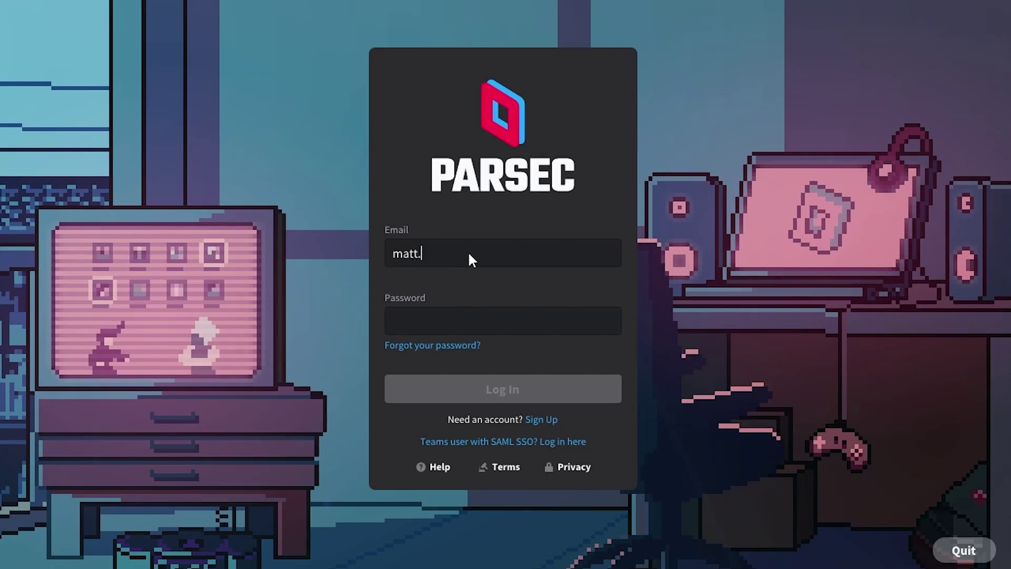
Step: Sign in to Parsec with the account e-mail and the pasted password
{"action": "key", "text": "Tab"}
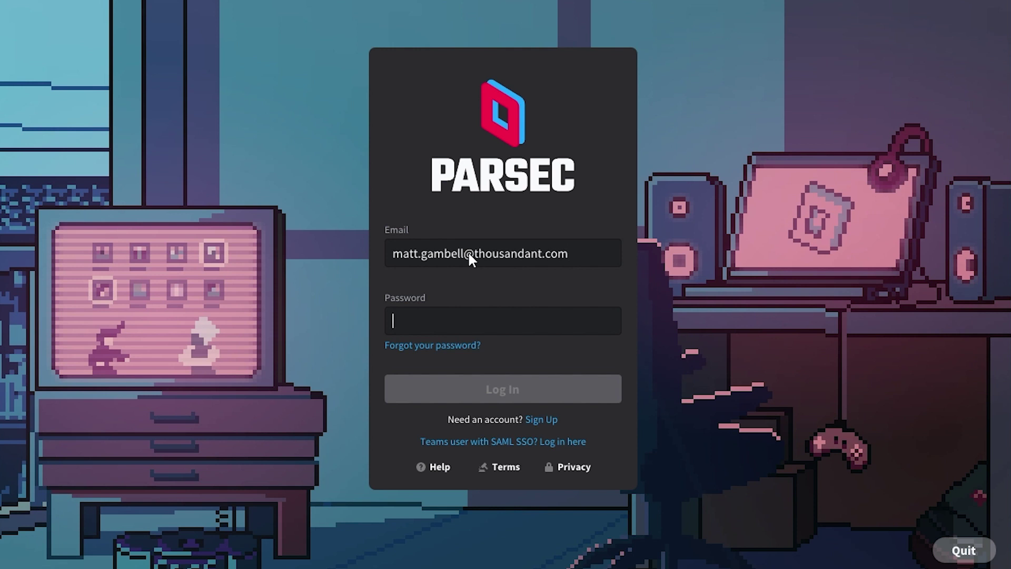
{"action": "key", "text": "ctrl+v"}
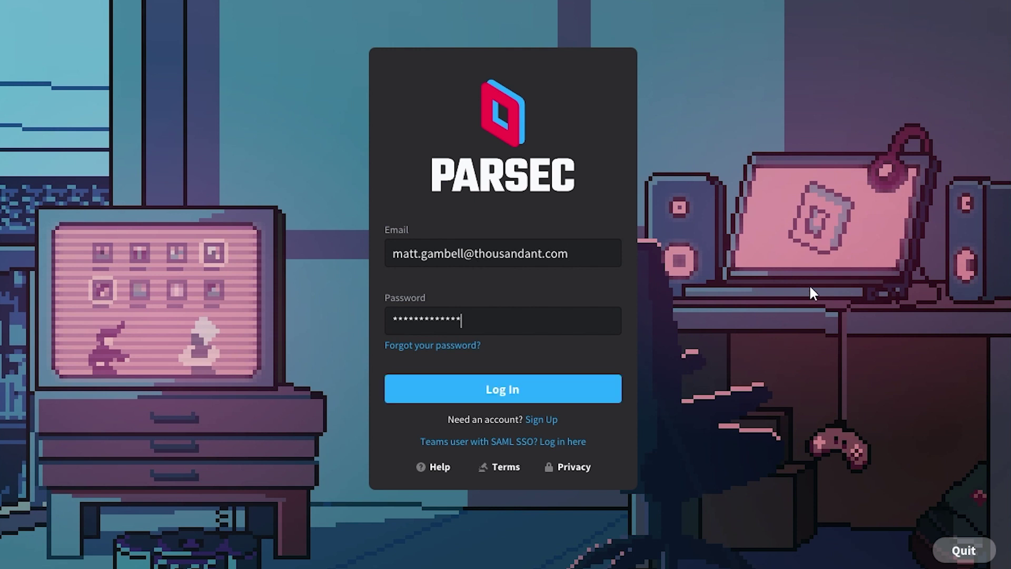
{"action": "left_click", "coordinate": [517, 387]}
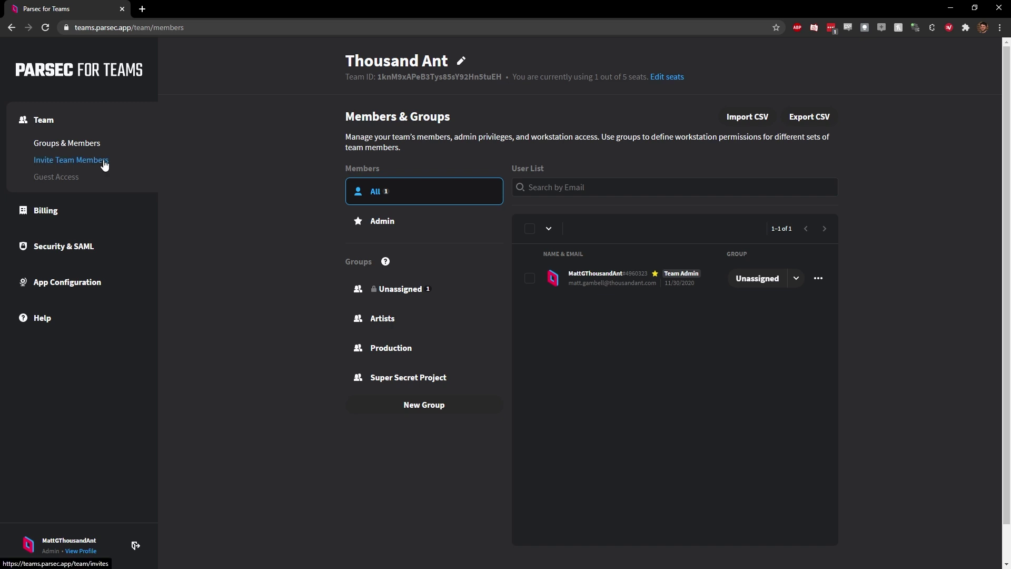
Step: Invite a colleague to the Thousand Ant team by entering their e-mail address
{"action": "left_click", "coordinate": [105, 165]}
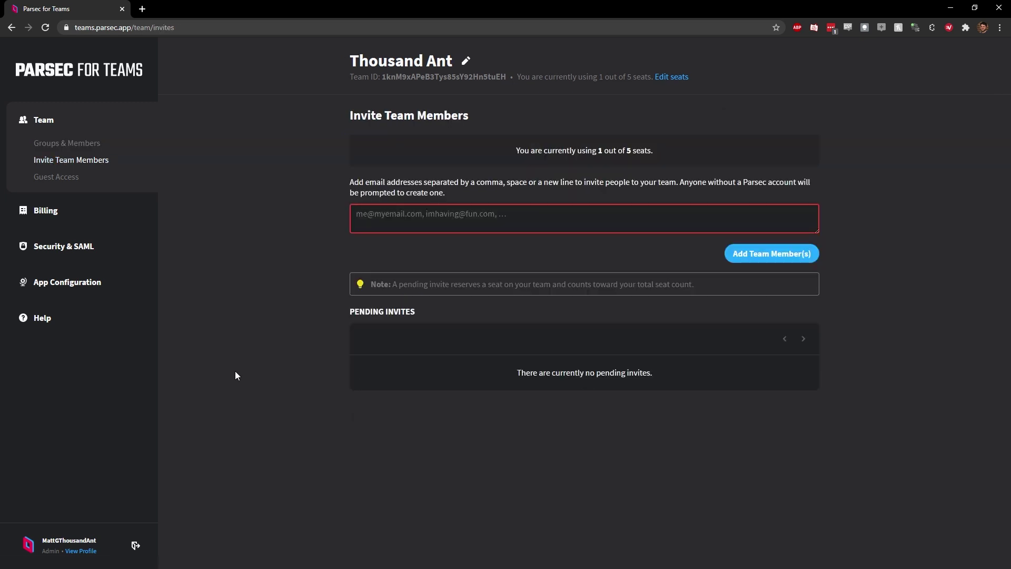
{"action": "left_click", "coordinate": [403, 218]}
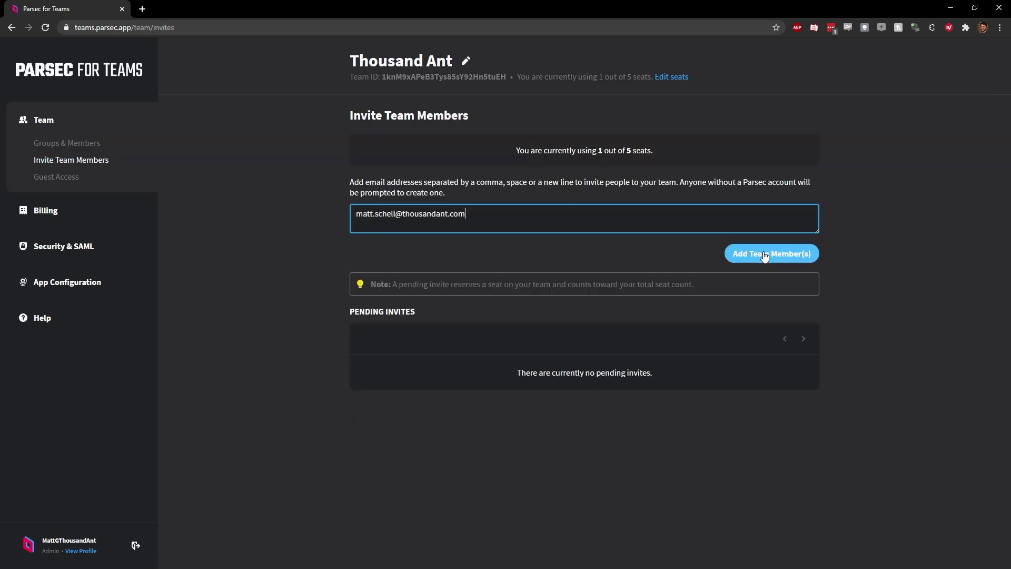
{"action": "left_click", "coordinate": [767, 256]}
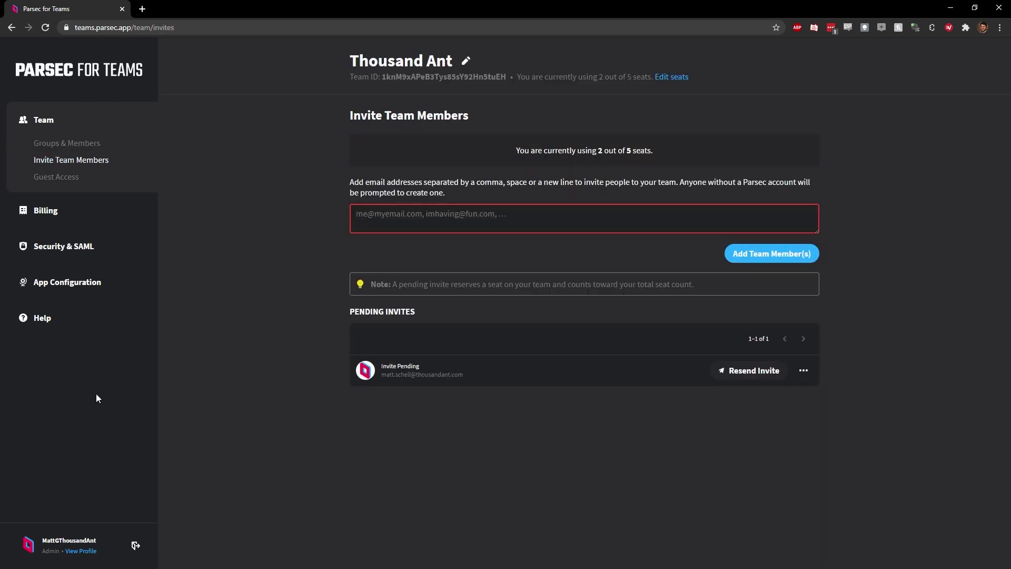
Step: Remove one paid seat in the team's Billing seat editor, leaving 2 of 5 used
{"action": "left_click", "coordinate": [46, 210]}
{"action": "scroll", "coordinate": [447, 263], "scroll_direction": "down", "scroll_amount": 10}
{"action": "left_click", "coordinate": [403, 239]}
{"action": "left_click", "coordinate": [361, 238]}
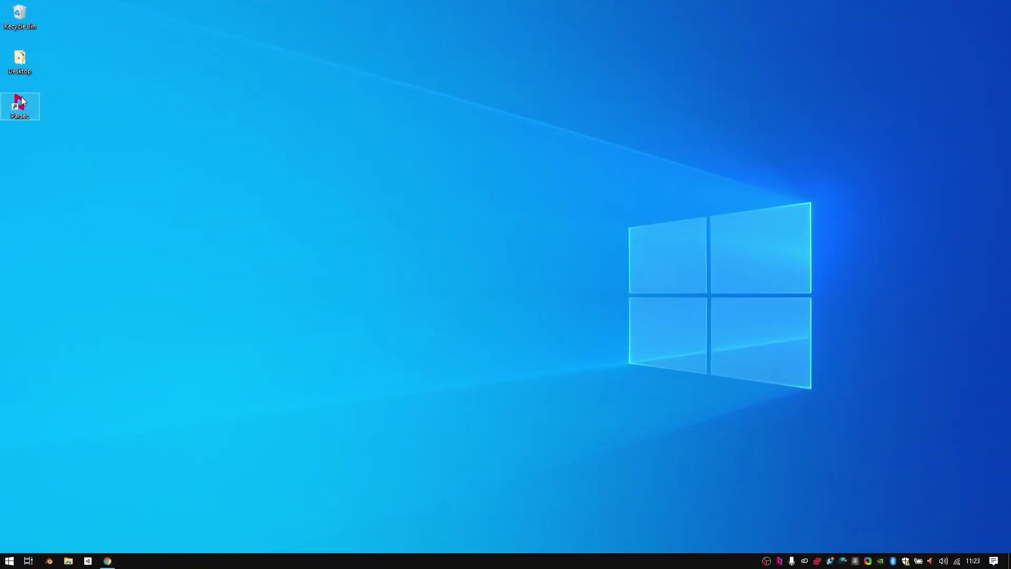
Step: Relaunch Parsec from the desktop, sign in again, and focus the office computer's card
{"action": "double_click", "coordinate": [21, 101]}
{"action": "left_click", "coordinate": [468, 251]}
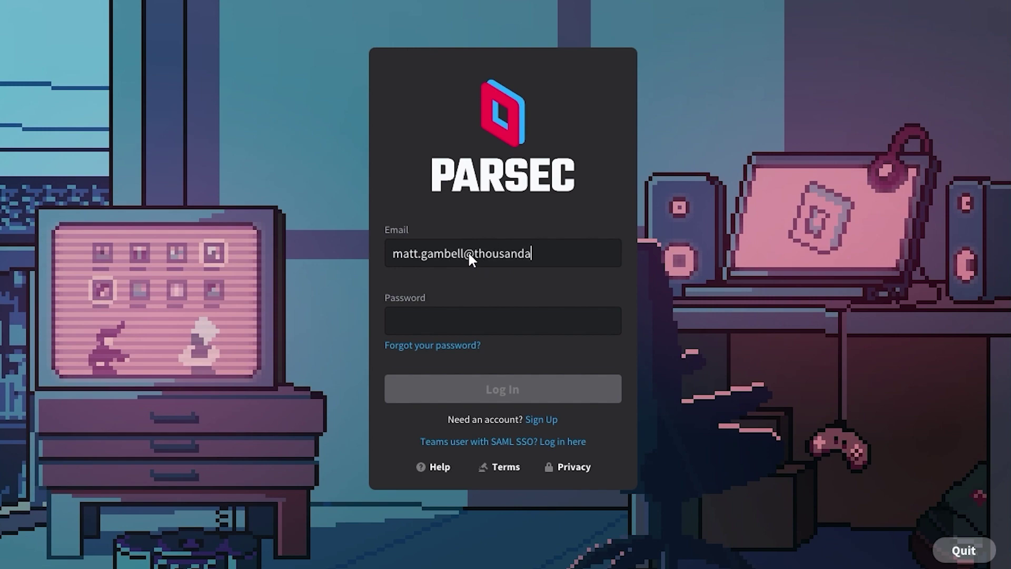
{"action": "key", "text": "Tab"}
{"action": "key", "text": "ctrl+v"}
{"action": "left_click", "coordinate": [529, 395]}
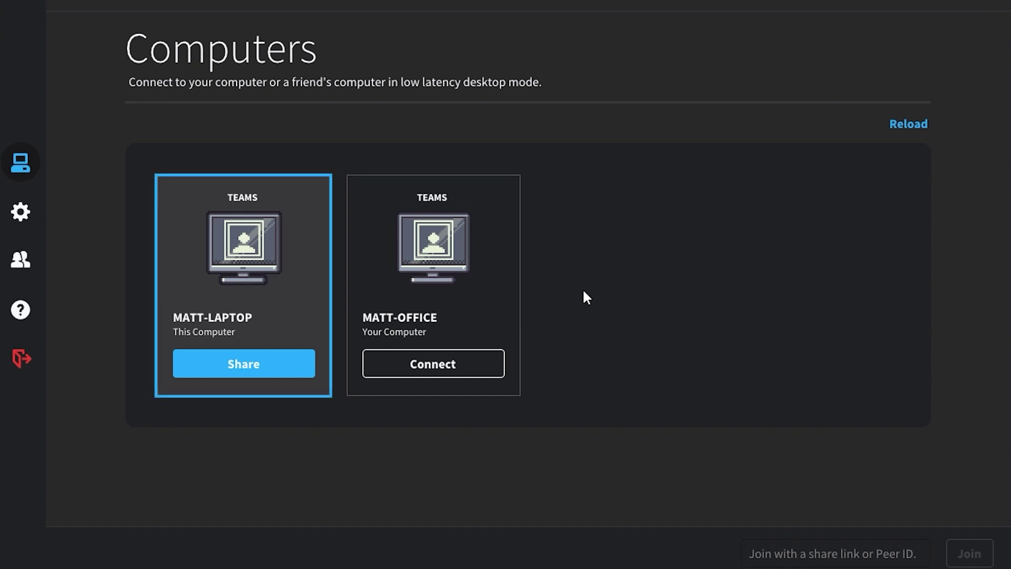
{"action": "key", "text": "Right"}
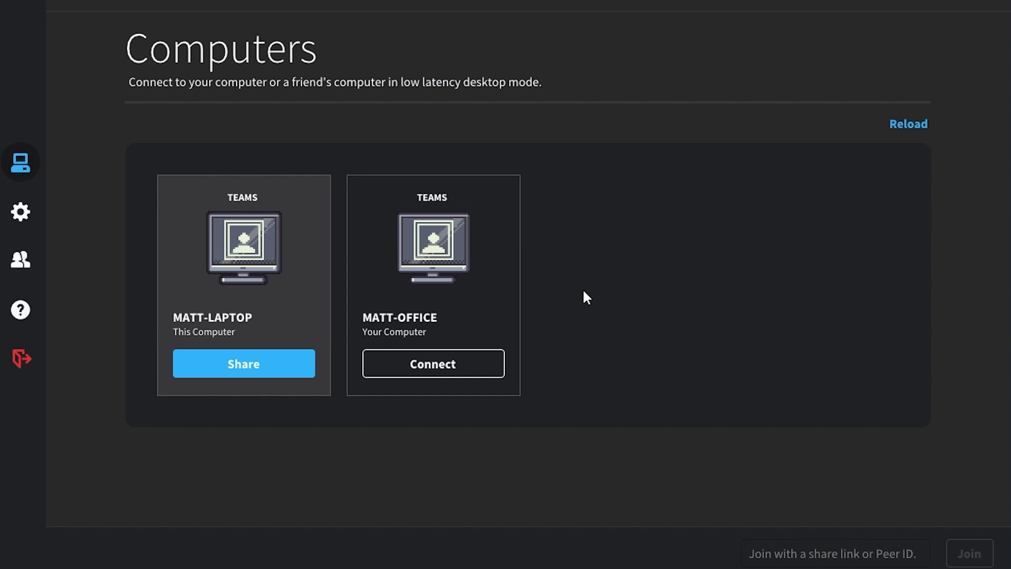
Step: Connect to the office computer and unlock it with the Windows PIN
{"action": "left_click", "coordinate": [444, 363]}
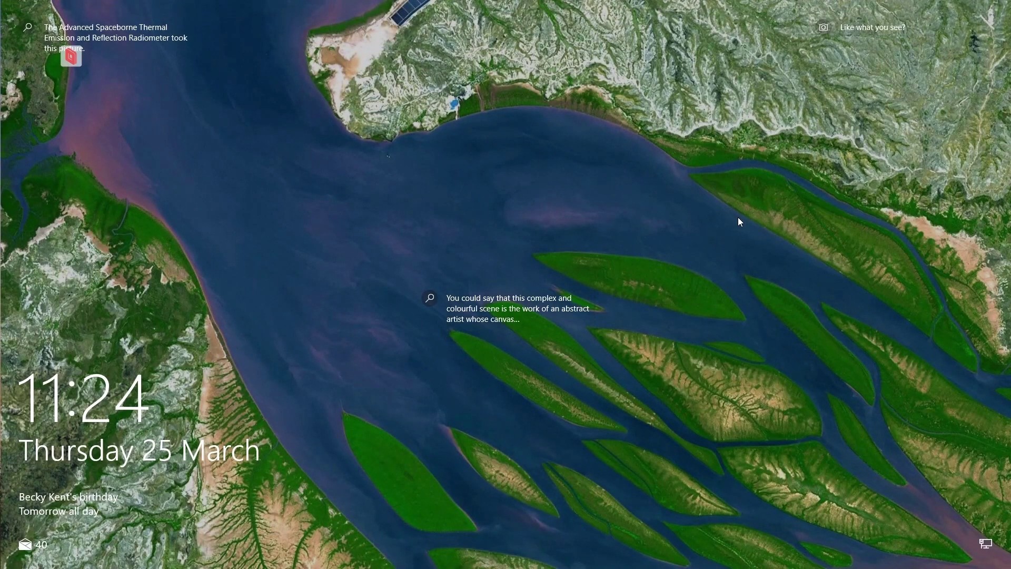
{"action": "left_click", "coordinate": [773, 242]}
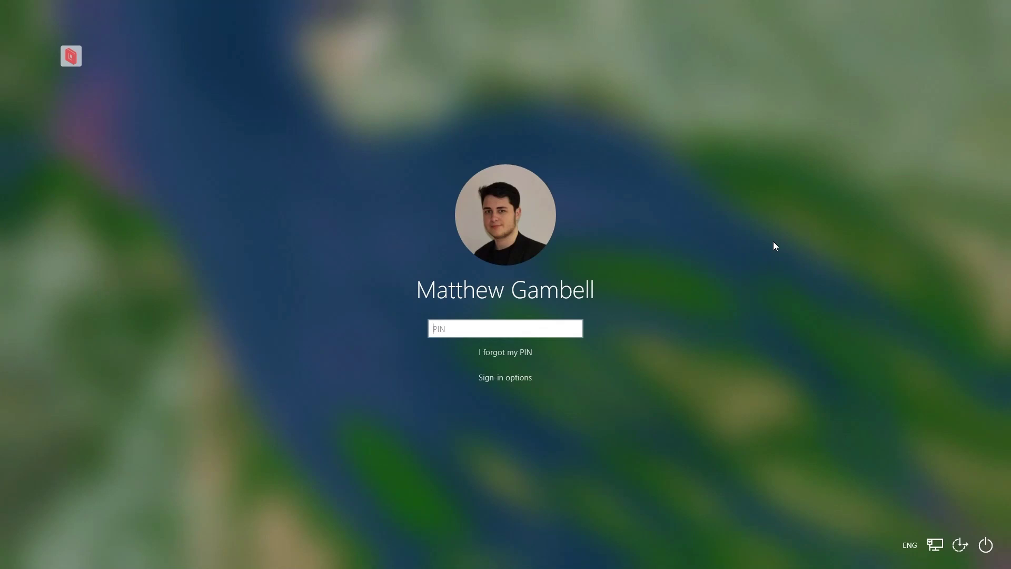
{"action": "type", "text": "*****"}
{"action": "key", "text": "Return"}
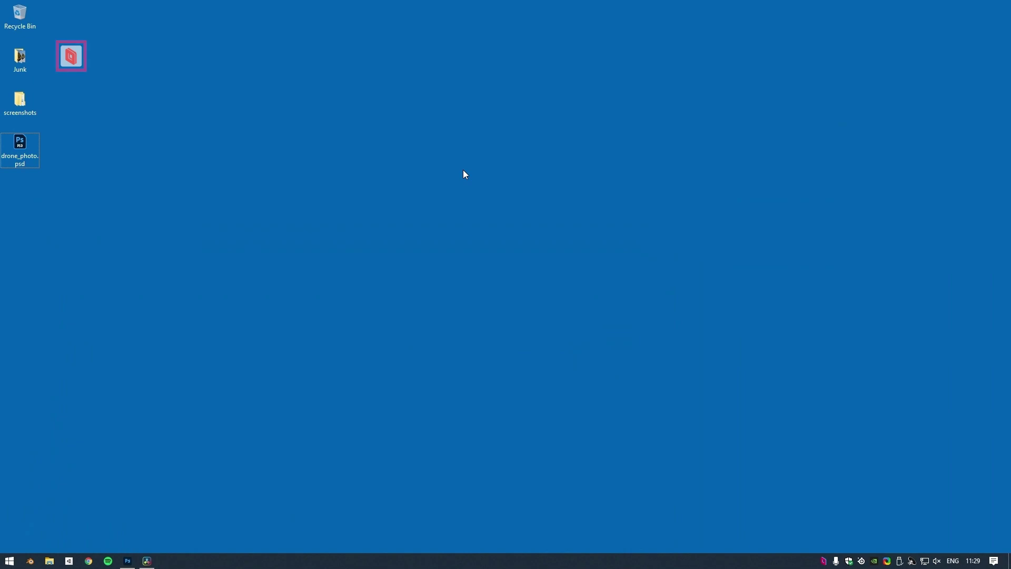
{"action": "left_click", "coordinate": [67, 59]}
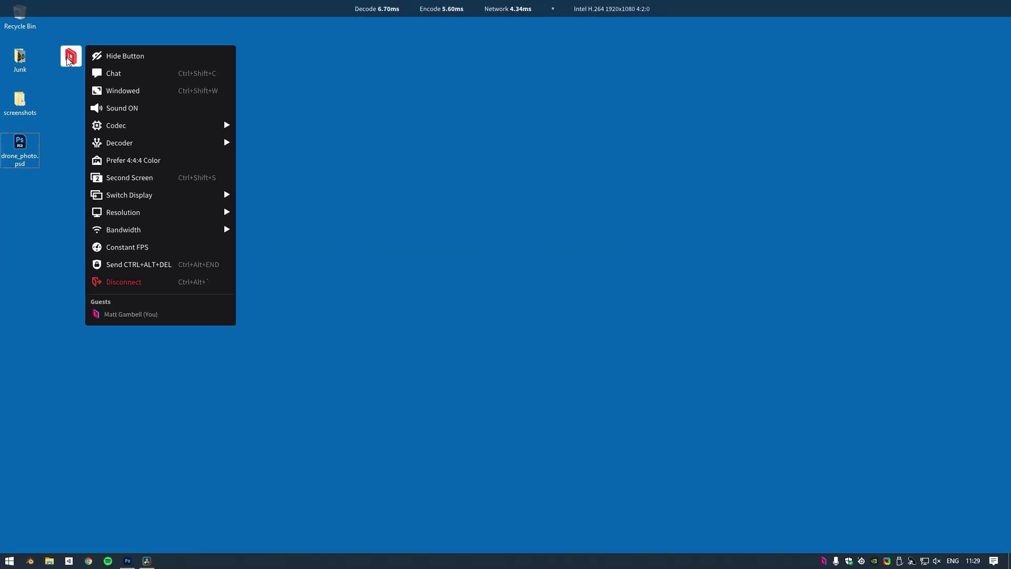
{"action": "left_click", "coordinate": [166, 55]}
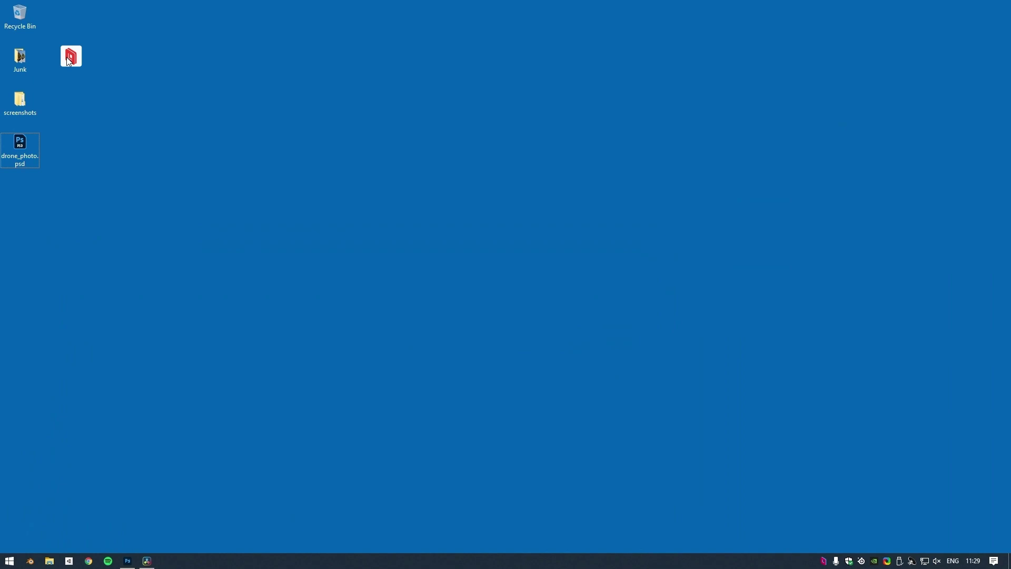
Step: Post 'Hey everyone! How's it going?' in session chat, then type 'I really like this image'
{"action": "left_click", "coordinate": [66, 57]}
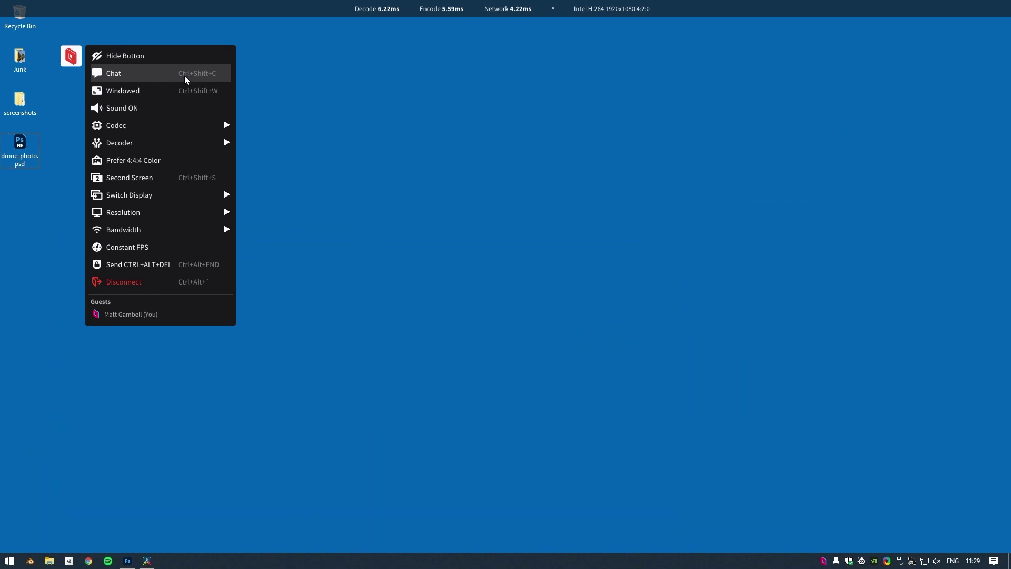
{"action": "left_click", "coordinate": [184, 75]}
{"action": "type", "text": "Hey e"}
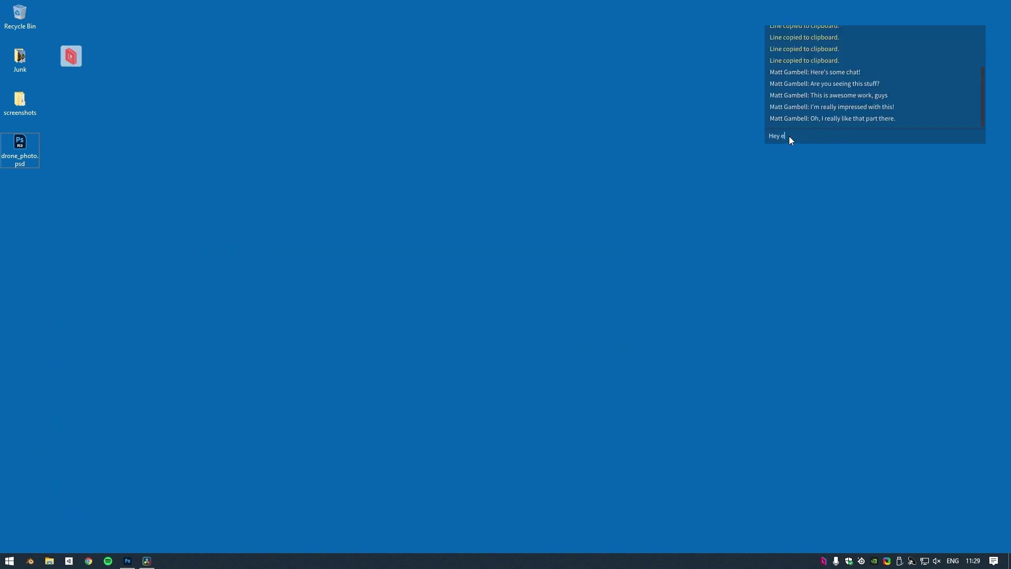
{"action": "type", "text": "veryone! How's it going?"}
{"action": "left_click", "coordinate": [70, 56]}
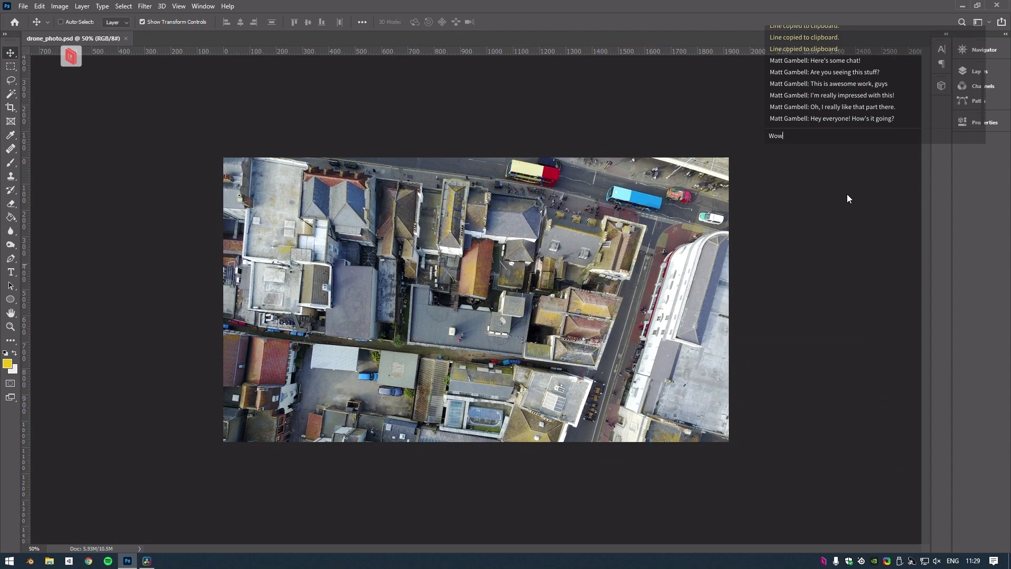
{"action": "type", "text": "I really like this"}
{"action": "type", "text": " image"}
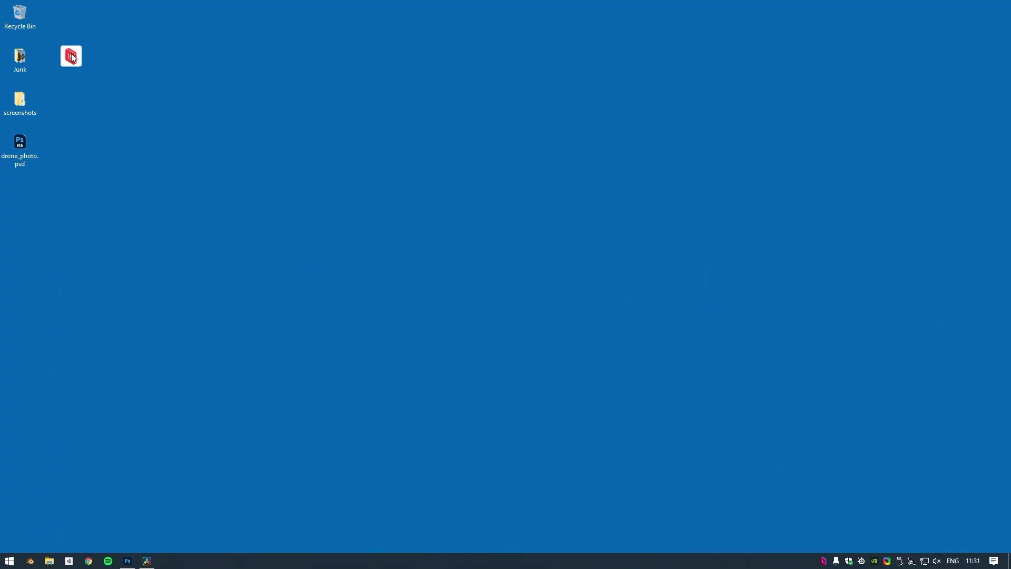
Step: Switch the remote session to windowed mode and move its window to the right
{"action": "left_click", "coordinate": [72, 58]}
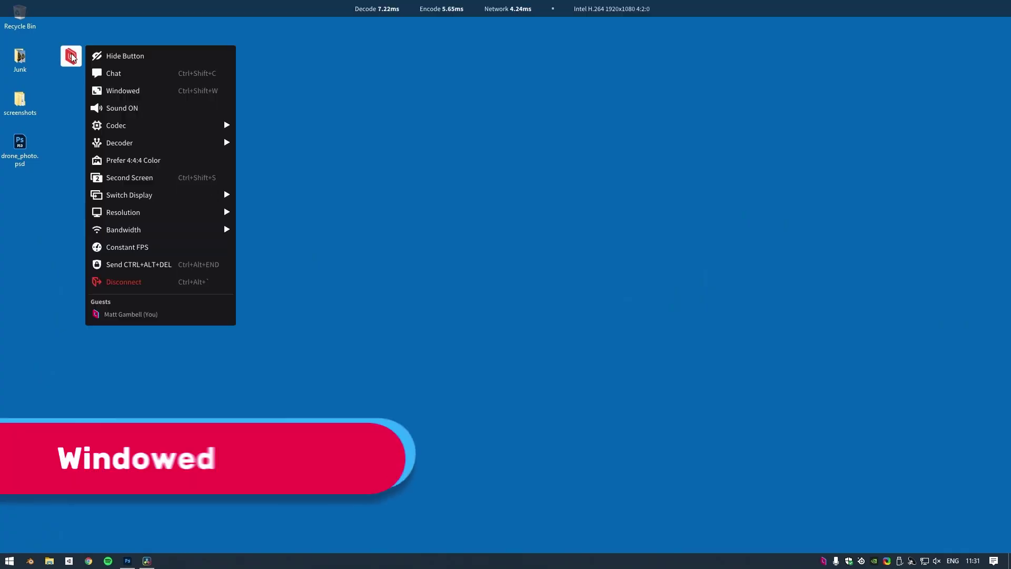
{"action": "left_click", "coordinate": [184, 93]}
{"action": "left_click_drag", "start_coordinate": [273, 67], "coordinate": [407, 39]}
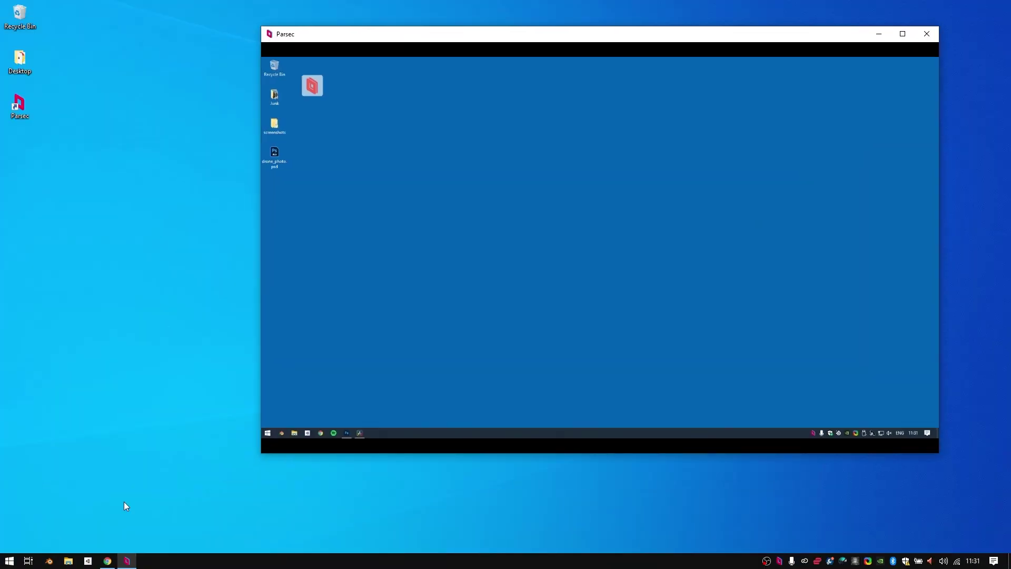
{"action": "left_click", "coordinate": [127, 561]}
{"action": "left_click", "coordinate": [127, 561]}
{"action": "left_click_drag", "start_coordinate": [595, 24], "coordinate": [660, 40]}
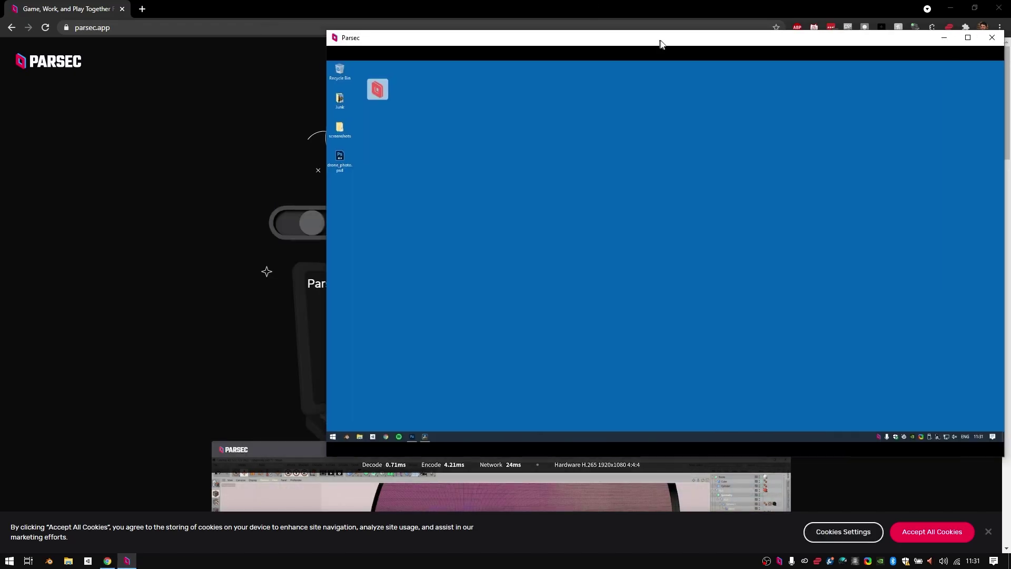
Step: Restore Chrome to a smaller window and narrow it to make room
{"action": "left_click", "coordinate": [576, 5]}
{"action": "scroll", "coordinate": [542, 178], "scroll_direction": "down", "scroll_amount": 10}
{"action": "left_click_drag", "start_coordinate": [701, 11], "coordinate": [668, 12]}
{"action": "left_click_drag", "start_coordinate": [992, 131], "coordinate": [555, 132]}
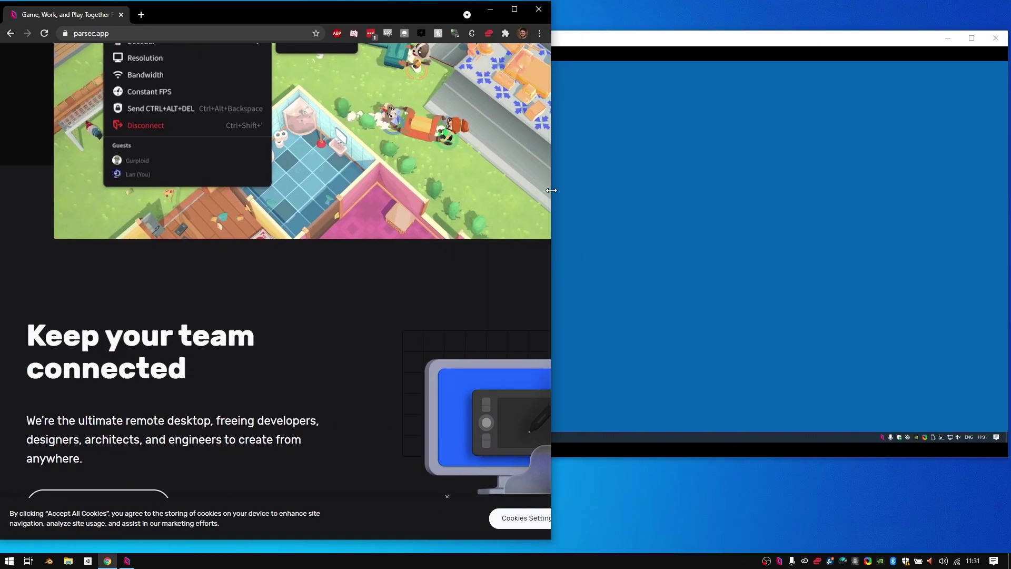
Step: Snap the session window to the right half with Chrome filling the left half
{"action": "left_click", "coordinate": [677, 38]}
{"action": "left_click_drag", "start_coordinate": [678, 39], "coordinate": [662, 70]}
{"action": "left_click", "coordinate": [298, 12]}
{"action": "left_click_drag", "start_coordinate": [299, 11], "coordinate": [292, 12]}
{"action": "left_click", "coordinate": [700, 73]}
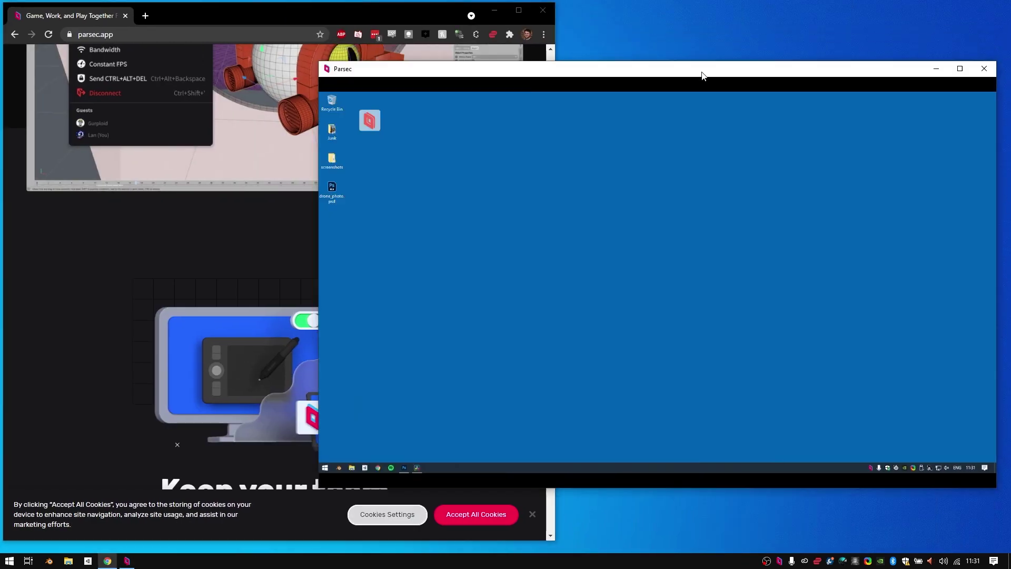
{"action": "left_click_drag", "start_coordinate": [700, 72], "coordinate": [669, 60]}
{"action": "left_click_drag", "start_coordinate": [945, 473], "coordinate": [670, 559]}
{"action": "left_click_drag", "start_coordinate": [654, 8], "coordinate": [1007, 74]}
{"action": "left_click", "coordinate": [316, 237]}
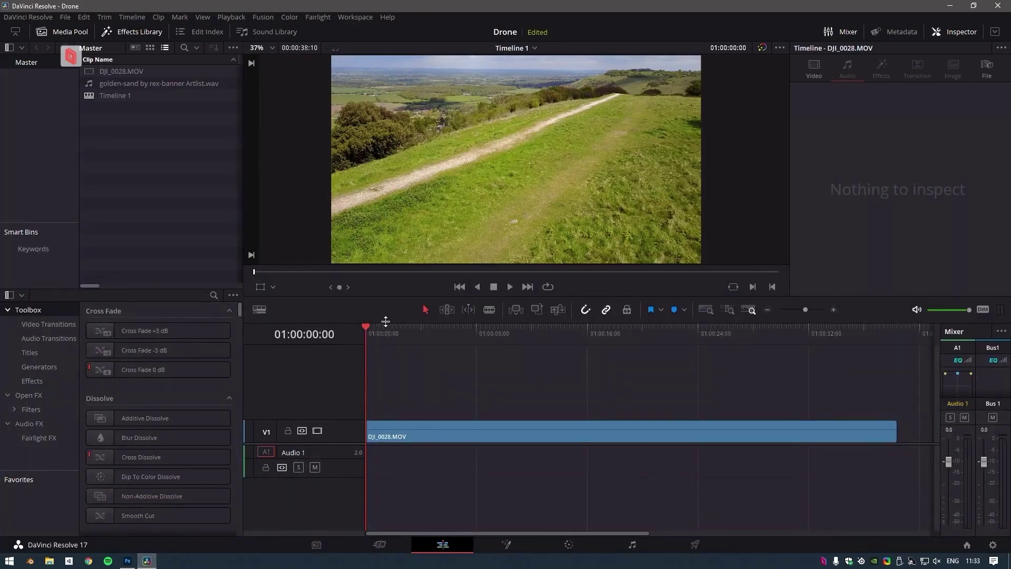
Step: Put the golden-sand music clip on Audio 1 under the drone video and start playback
{"action": "left_click_drag", "start_coordinate": [158, 84], "coordinate": [369, 454]}
{"action": "left_click", "coordinate": [424, 485]}
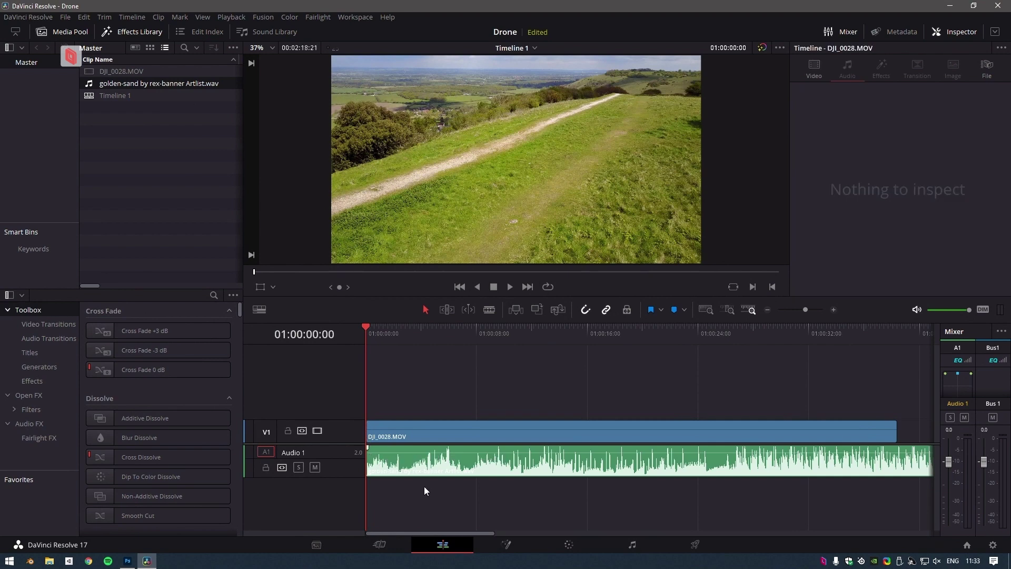
{"action": "key", "text": "space"}
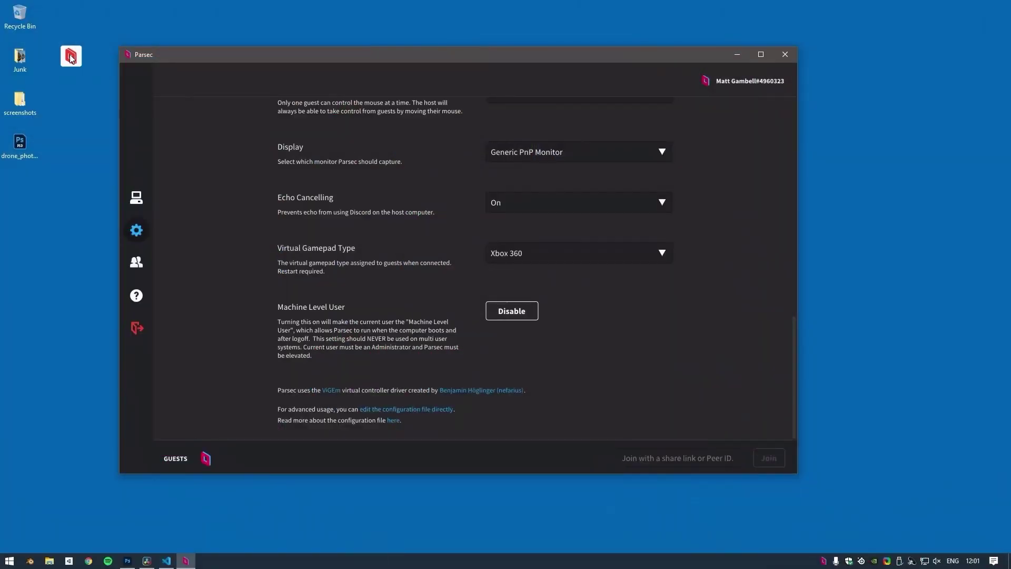
Step: Disconnect from the office computer through the Parsec overlay menu
{"action": "left_click", "coordinate": [71, 59]}
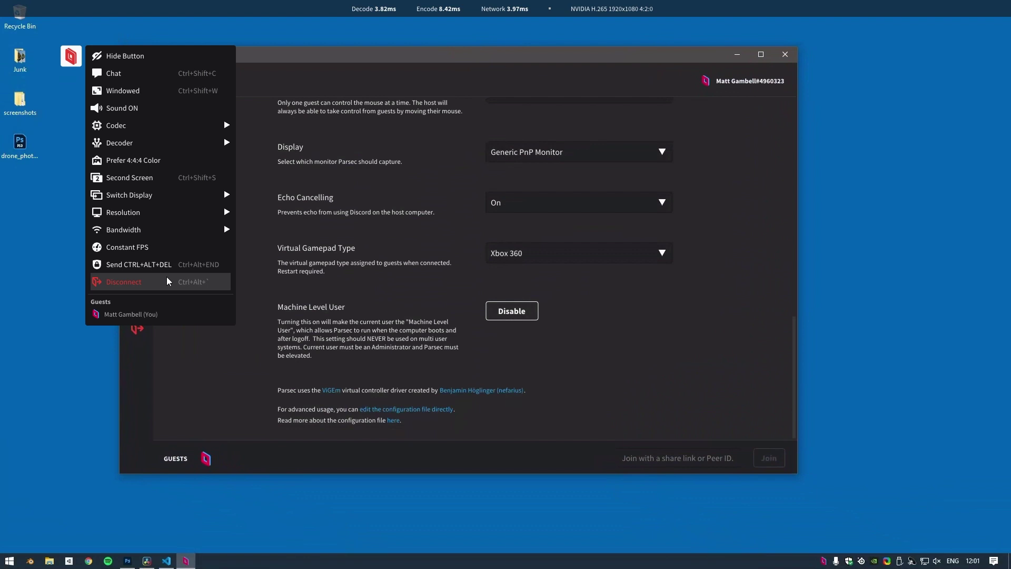
{"action": "left_click", "coordinate": [166, 282]}
{"action": "scroll", "coordinate": [637, 210], "scroll_direction": "up", "scroll_amount": 5}
{"action": "scroll", "coordinate": [646, 261], "scroll_direction": "up", "scroll_amount": 3}
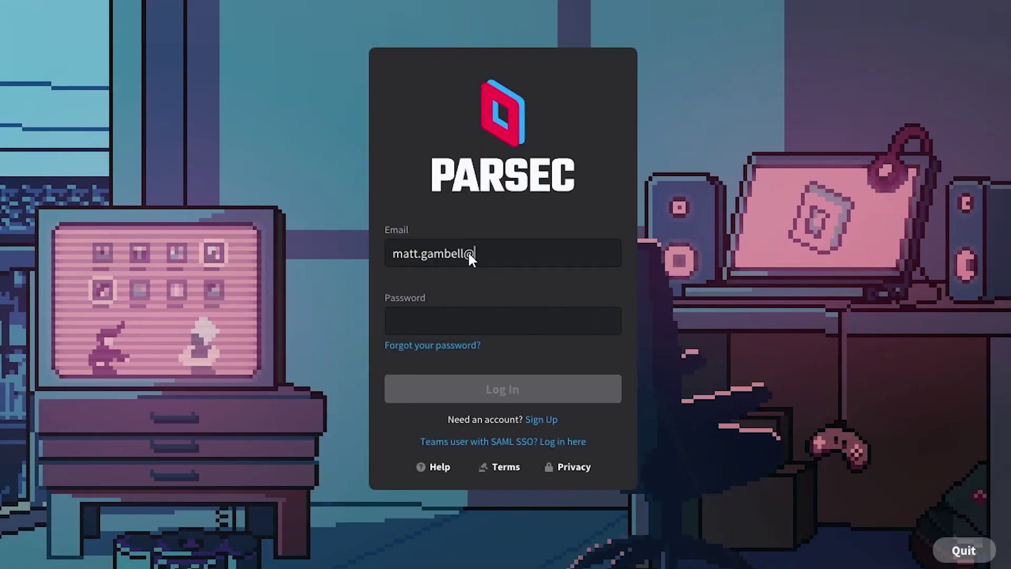
Step: Complete the account e-mail, enter the password, and log back in to Parsec
{"action": "type", "text": "@thousandant.com"}
{"action": "key", "text": "Tab"}
{"action": "type", "text": "**************"}
{"action": "left_click", "coordinate": [513, 390]}
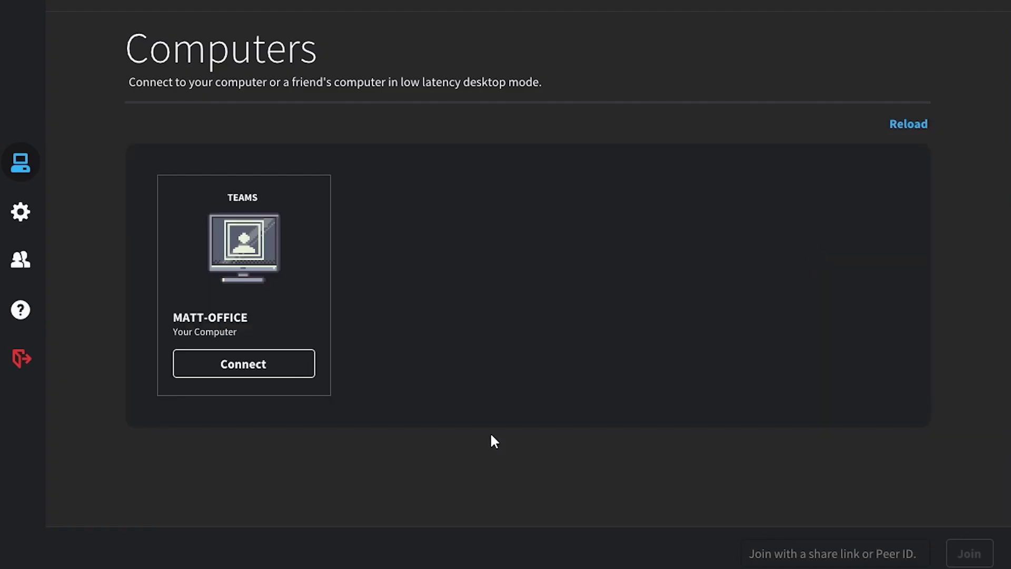